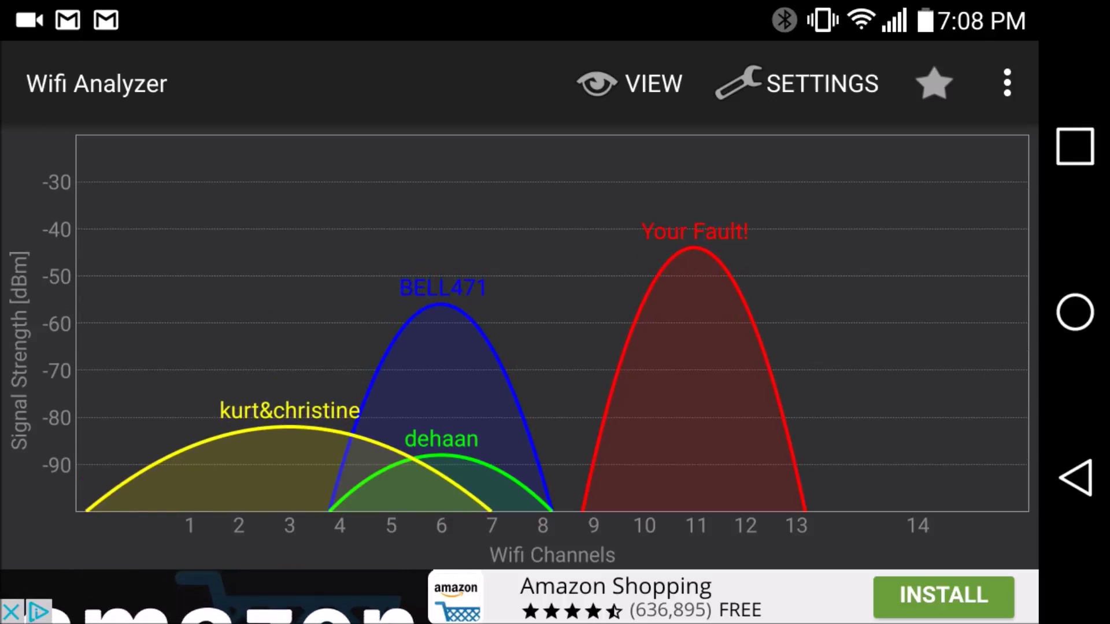
# - Switch in turn to the Time graph, Channel rating and AP list views
pyautogui.click(630, 84)
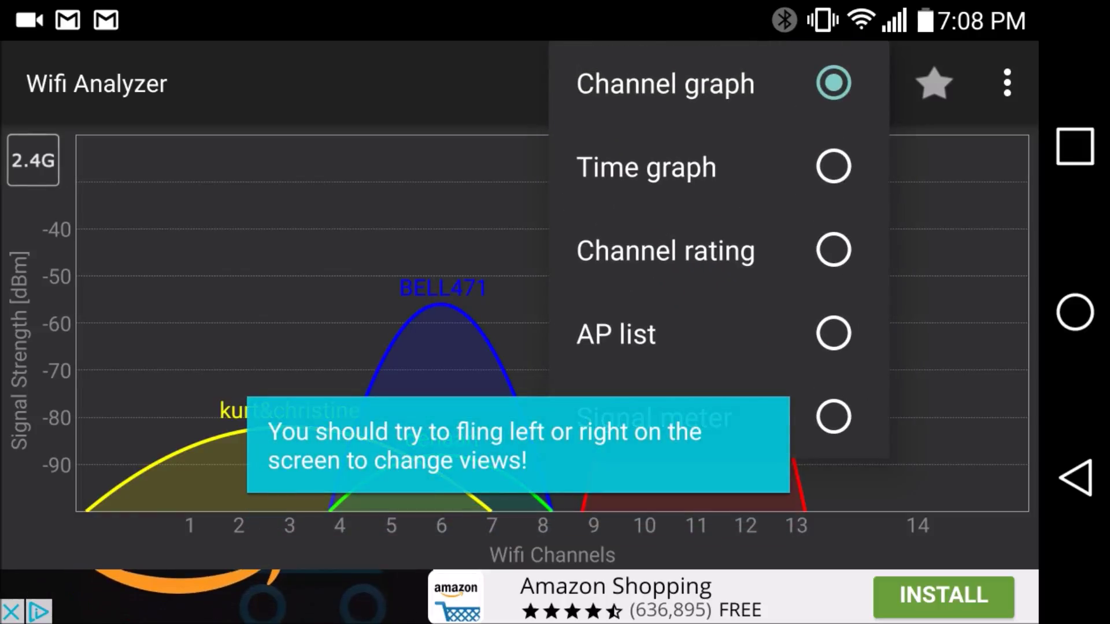
pyautogui.click(647, 168)
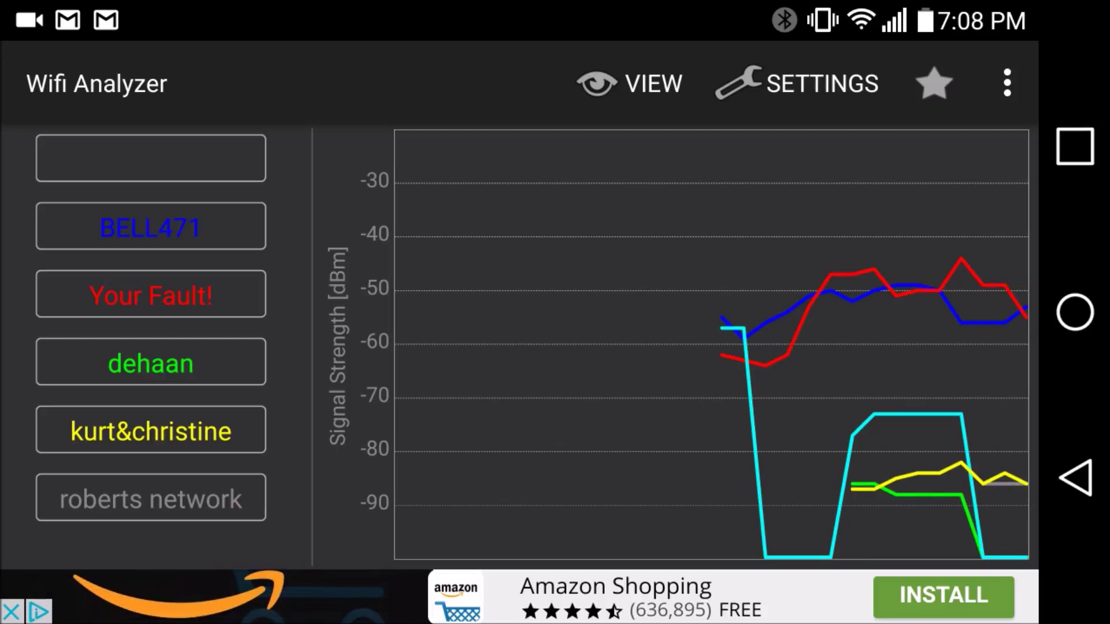
pyautogui.click(630, 84)
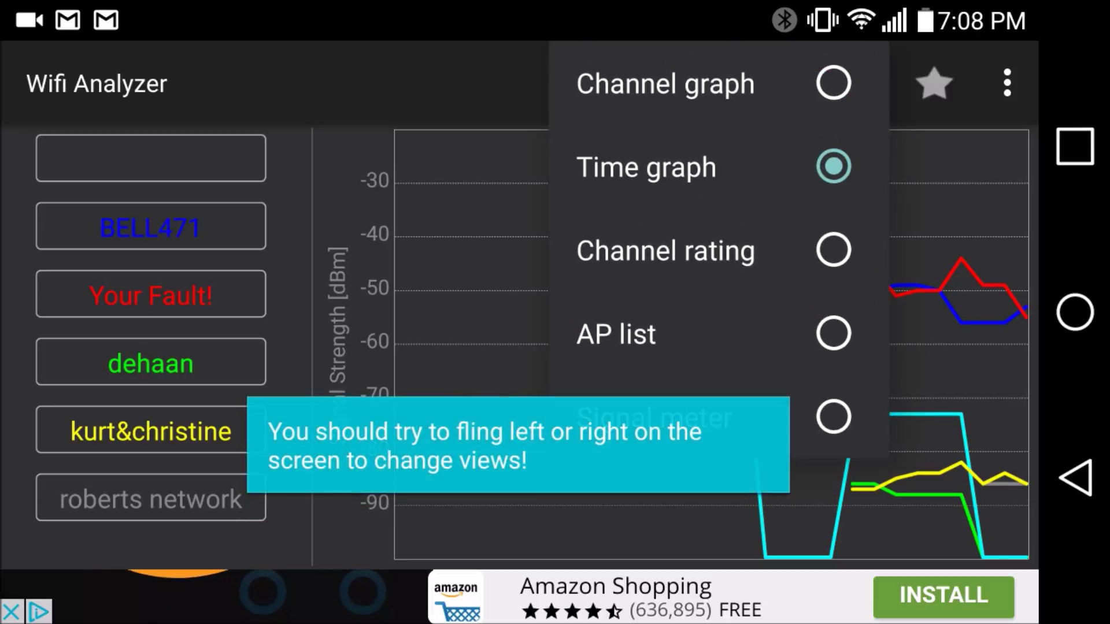
pyautogui.click(665, 250)
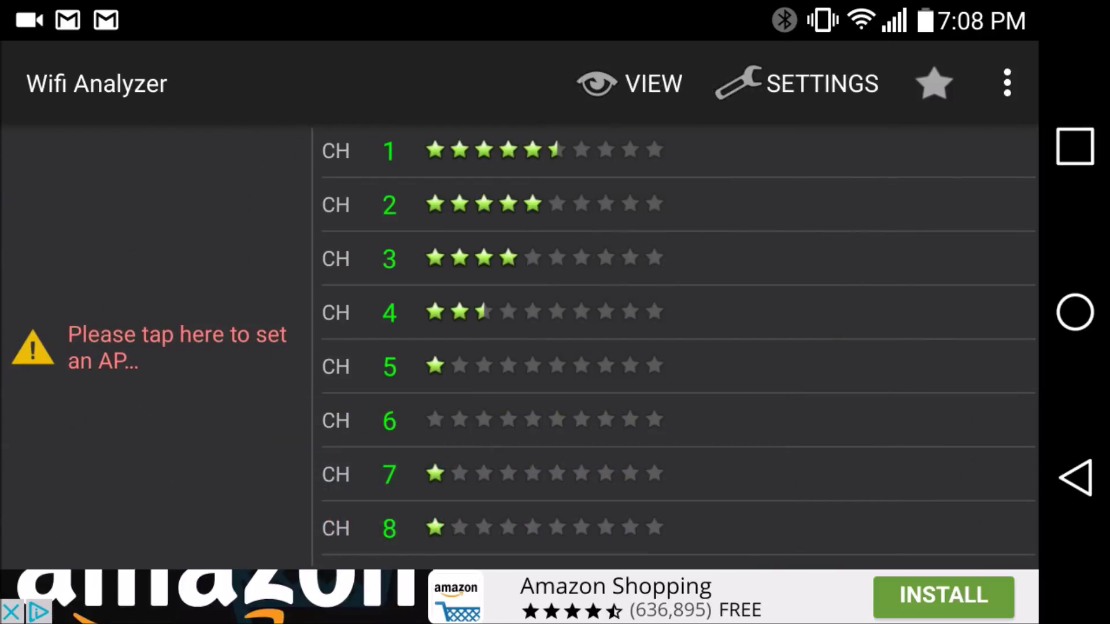
pyautogui.click(630, 83)
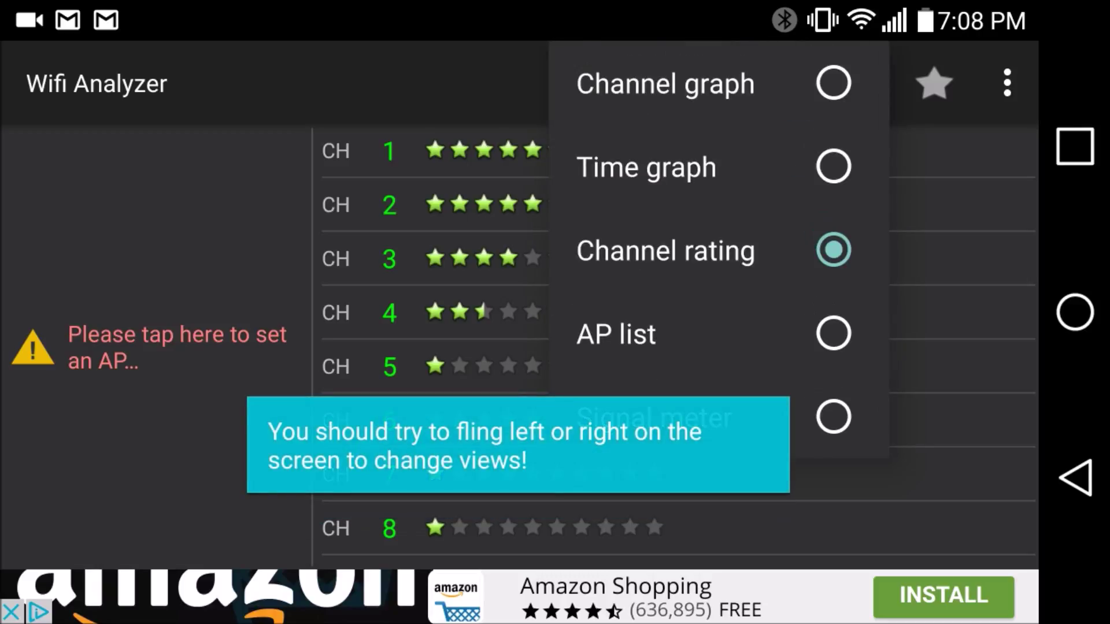
pyautogui.click(665, 334)
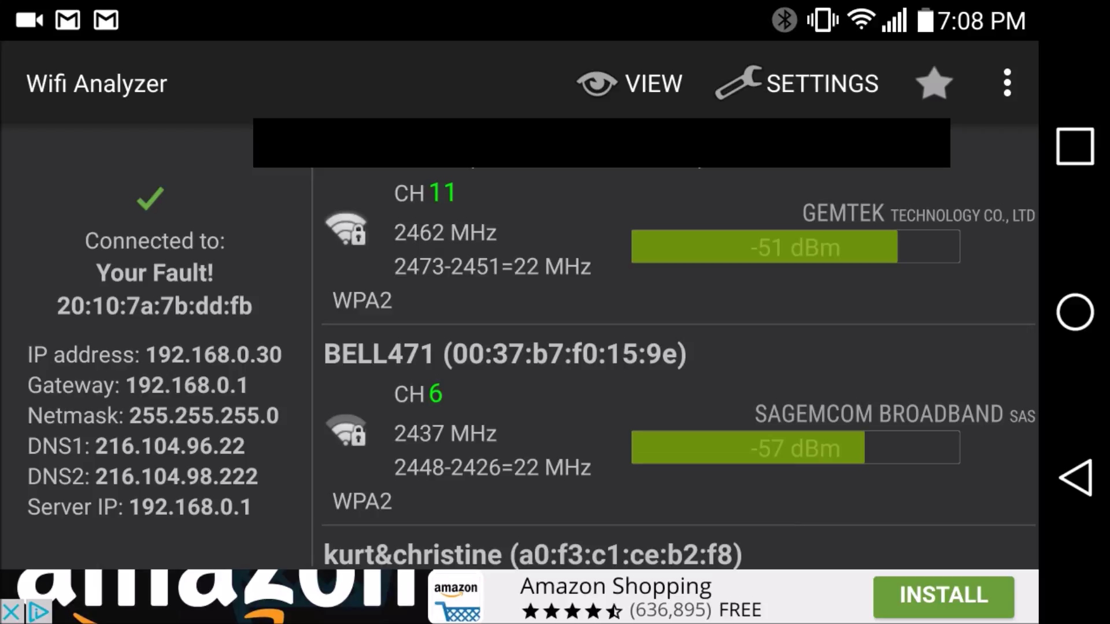
pyautogui.scroll(-5, 679, 357)
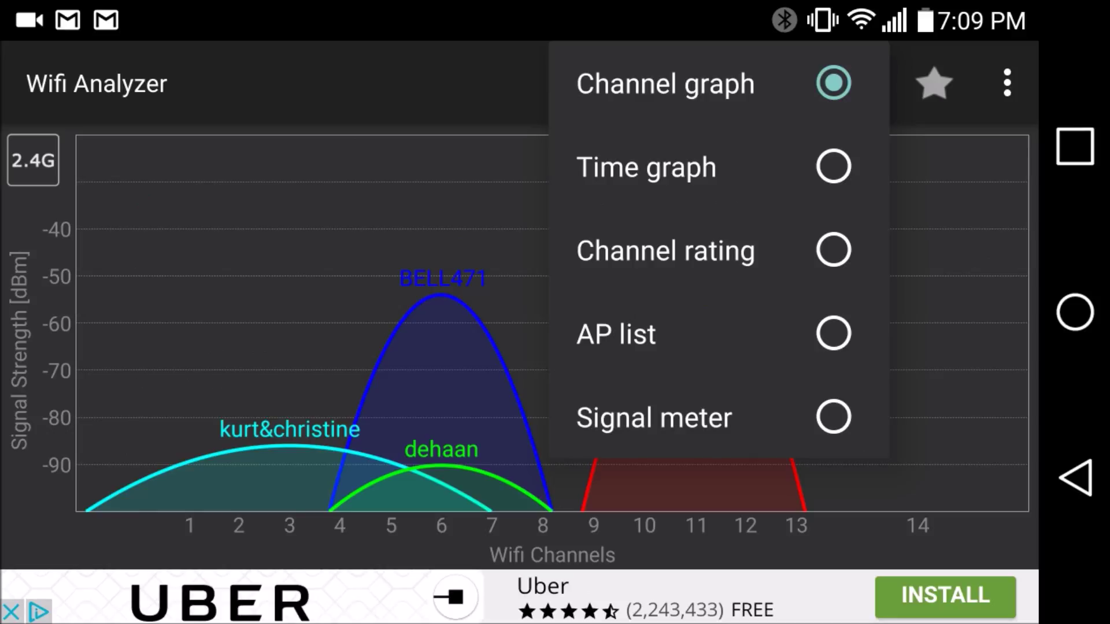
# - Switch to the Signal meter view and bring up its network picker
pyautogui.click(654, 417)
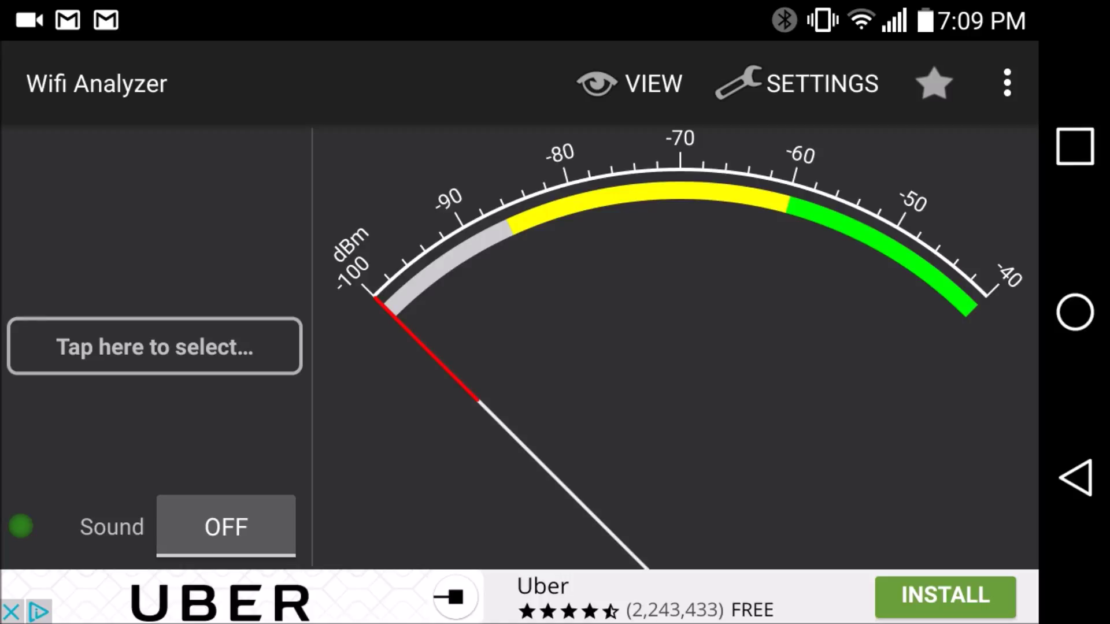
pyautogui.click(154, 347)
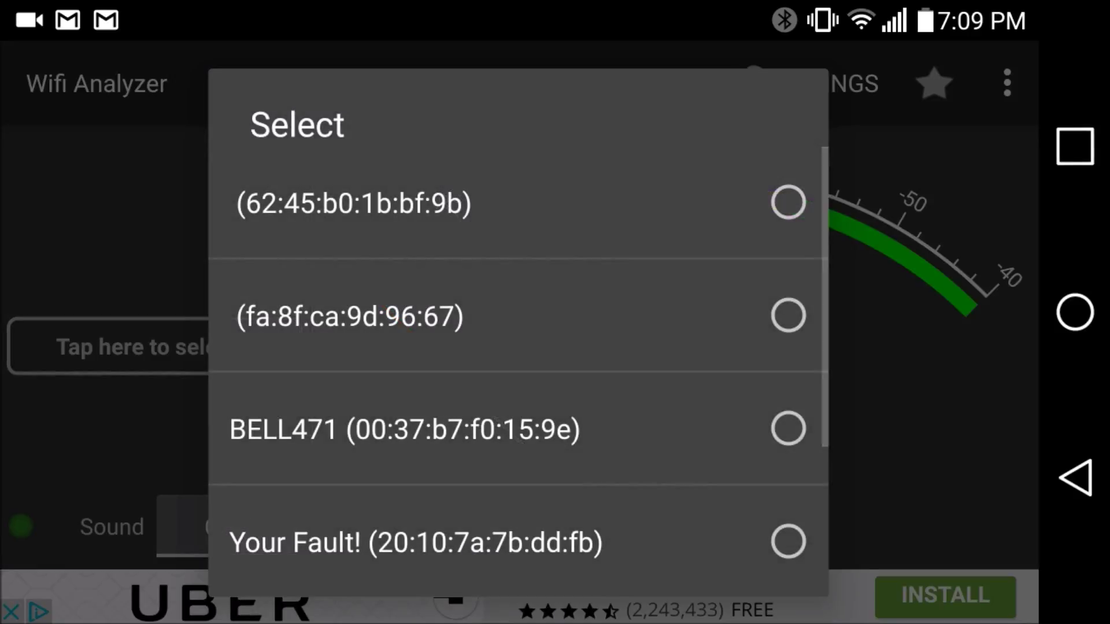
pyautogui.scroll(-3, 519, 373)
# - Track the Your Fault! network on the meter and turn its sound alert on
pyautogui.click(416, 330)
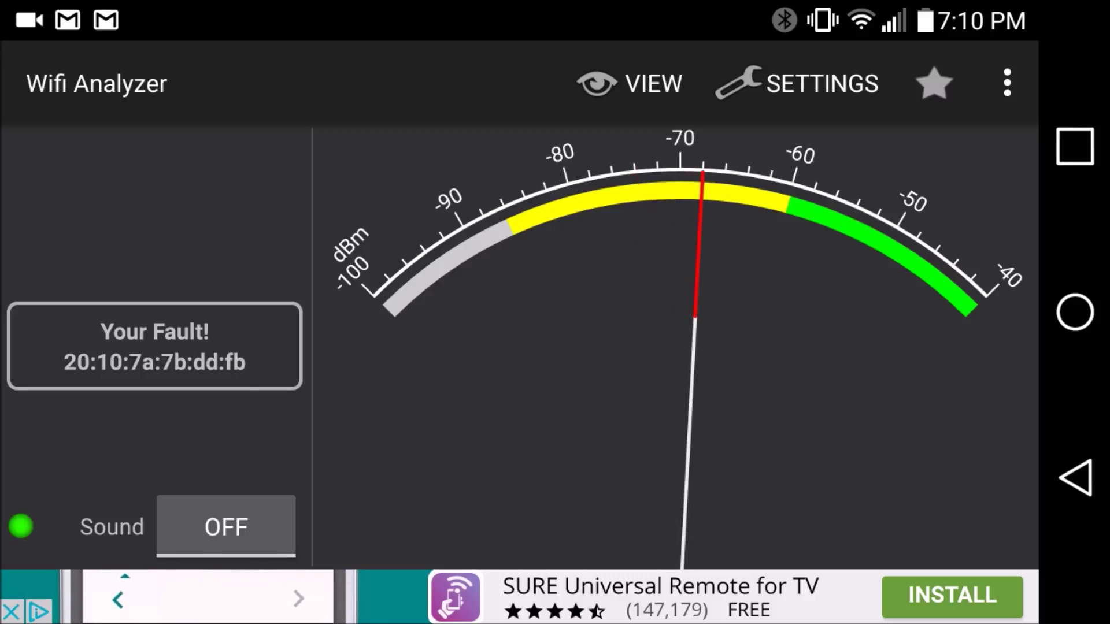
pyautogui.click(226, 526)
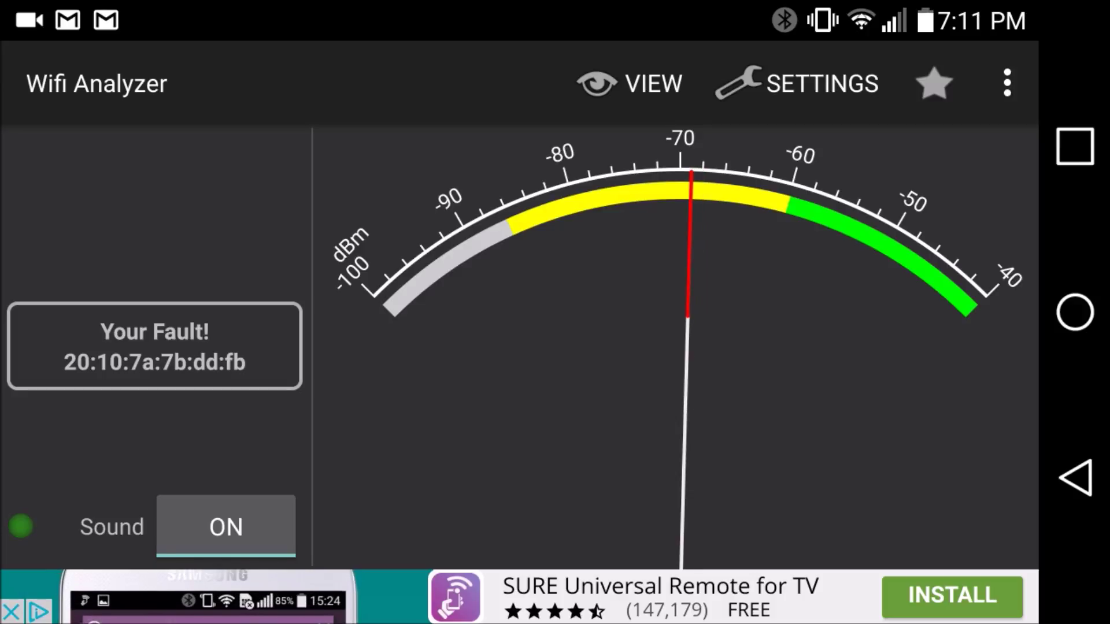
# - Raise the volume to hear the meter, turn the sound alert off, and open Settings
pyautogui.press('XF86AudioRaiseVolume')
pyautogui.press('XF86AudioRaiseVolume')
pyautogui.press('XF86AudioRaiseVolume')
pyautogui.press('XF86AudioRaiseVolume')
pyautogui.press('XF86AudioRaiseVolume')
pyautogui.press('XF86AudioRaiseVolume')
pyautogui.press('XF86AudioRaiseVolume')
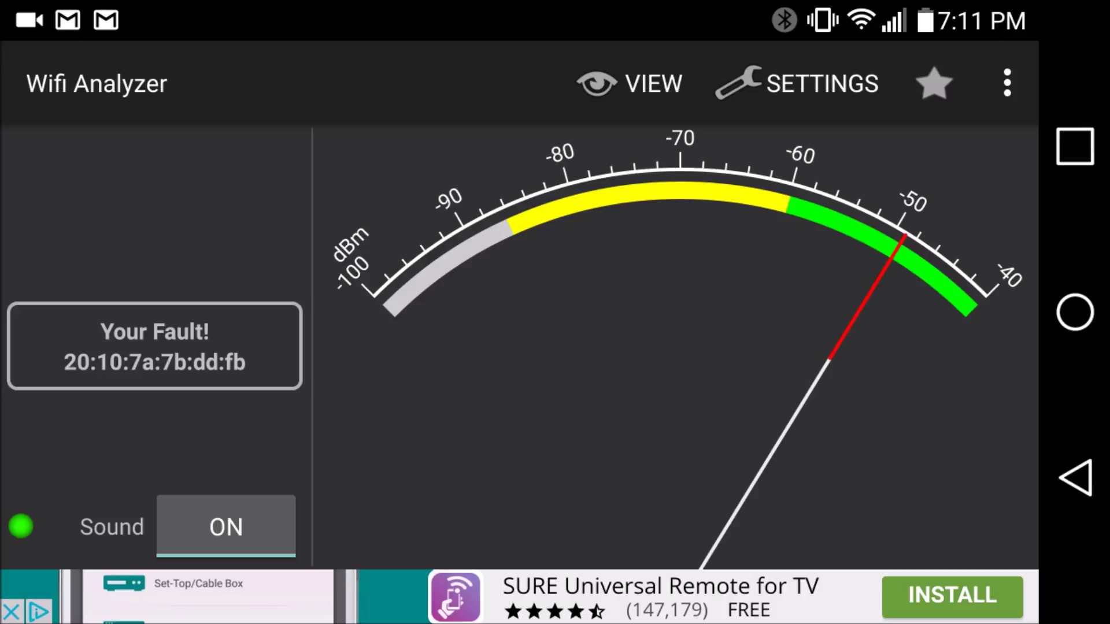
pyautogui.click(226, 527)
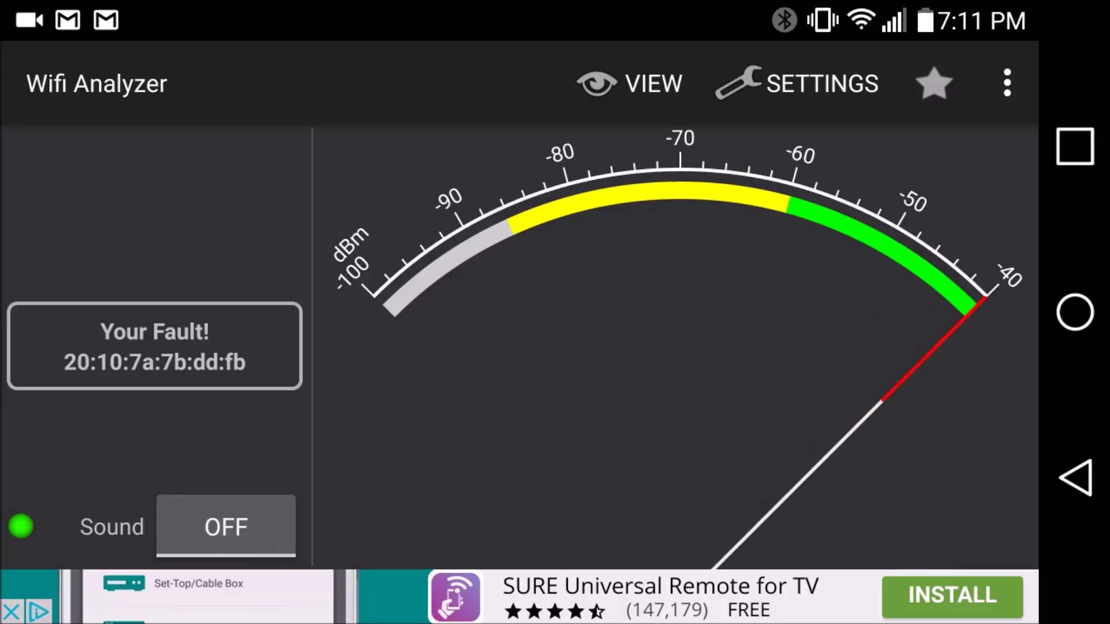
pyautogui.click(797, 83)
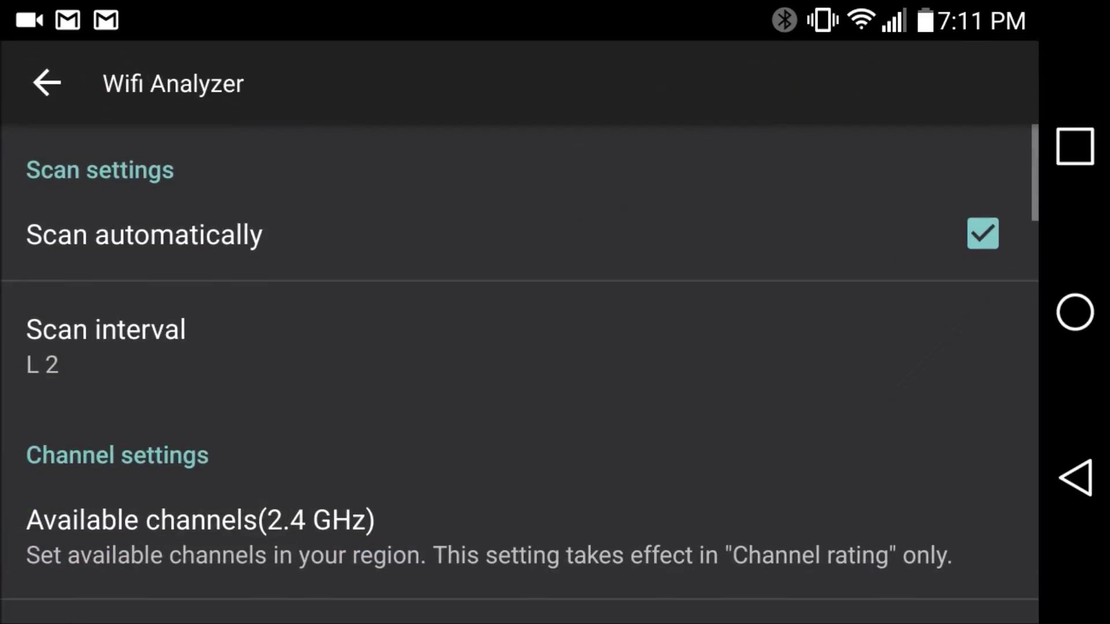
pyautogui.scroll(-3, 520, 377)
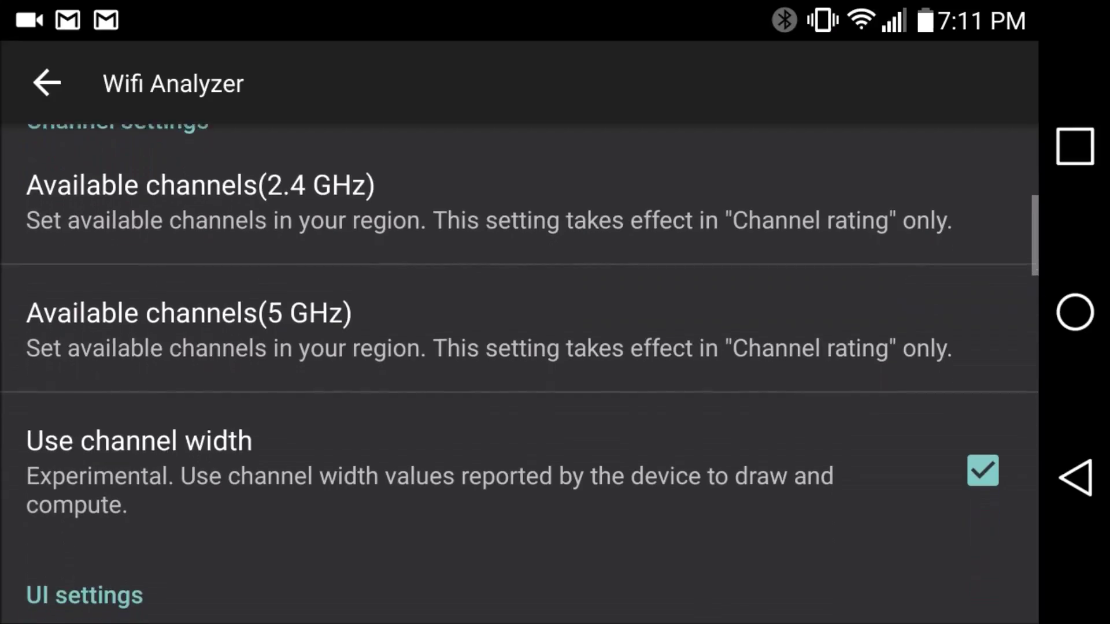
pyautogui.scroll(-2, 521, 376)
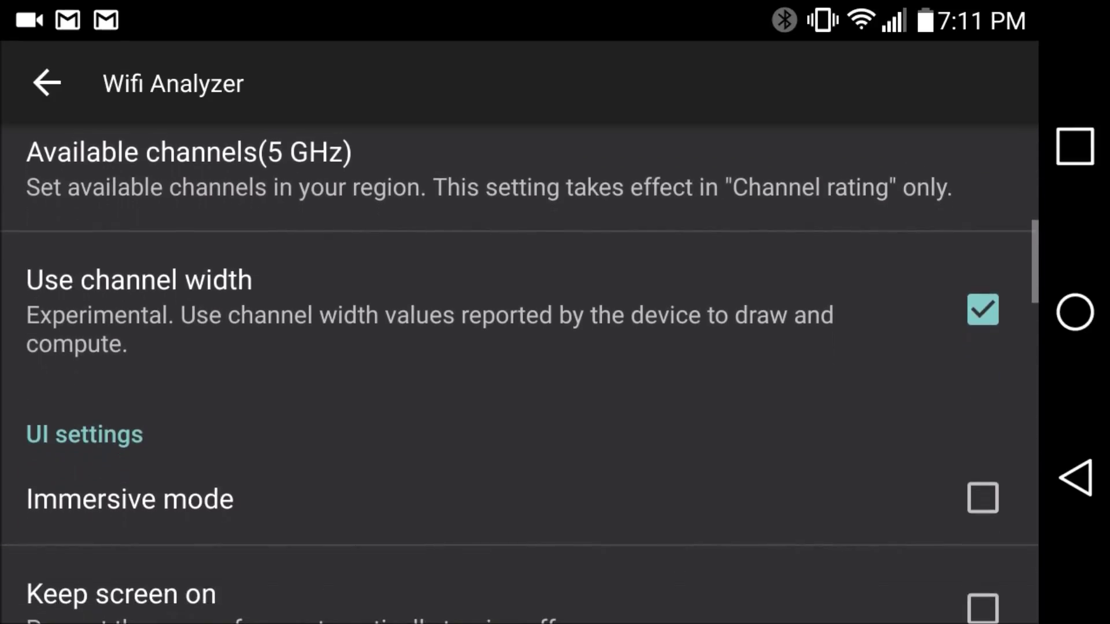
pyautogui.scroll(-2, 520, 377)
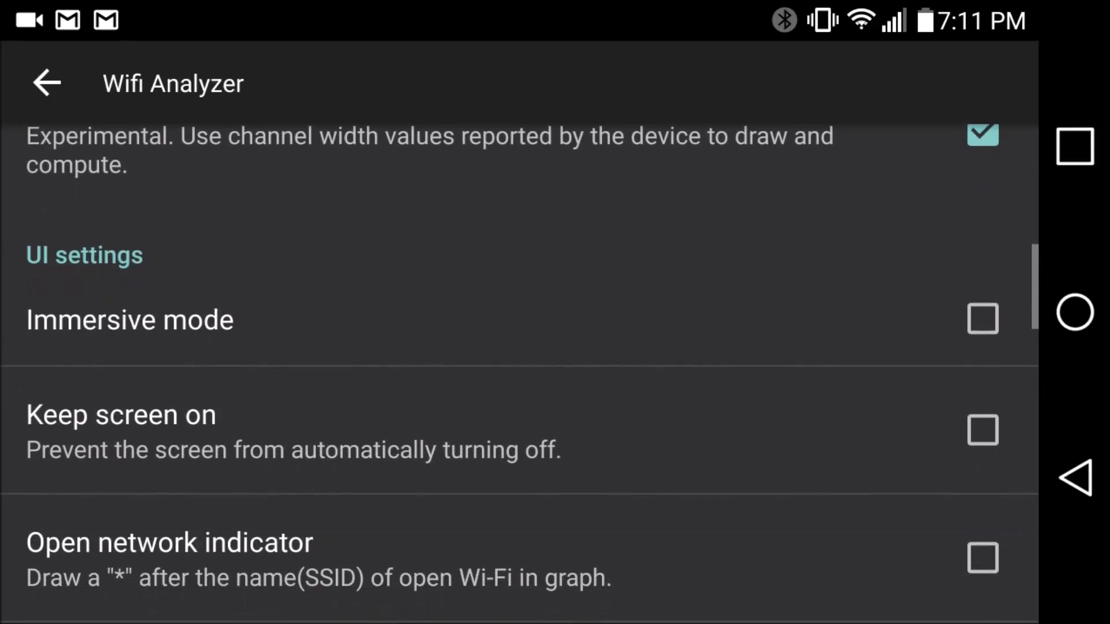
pyautogui.scroll(-2, 520, 377)
pyautogui.scroll(-1, 520, 377)
pyautogui.scroll(-1, 521, 377)
pyautogui.scroll(-1, 520, 377)
pyautogui.scroll(-2, 520, 378)
pyautogui.scroll(-1, 520, 377)
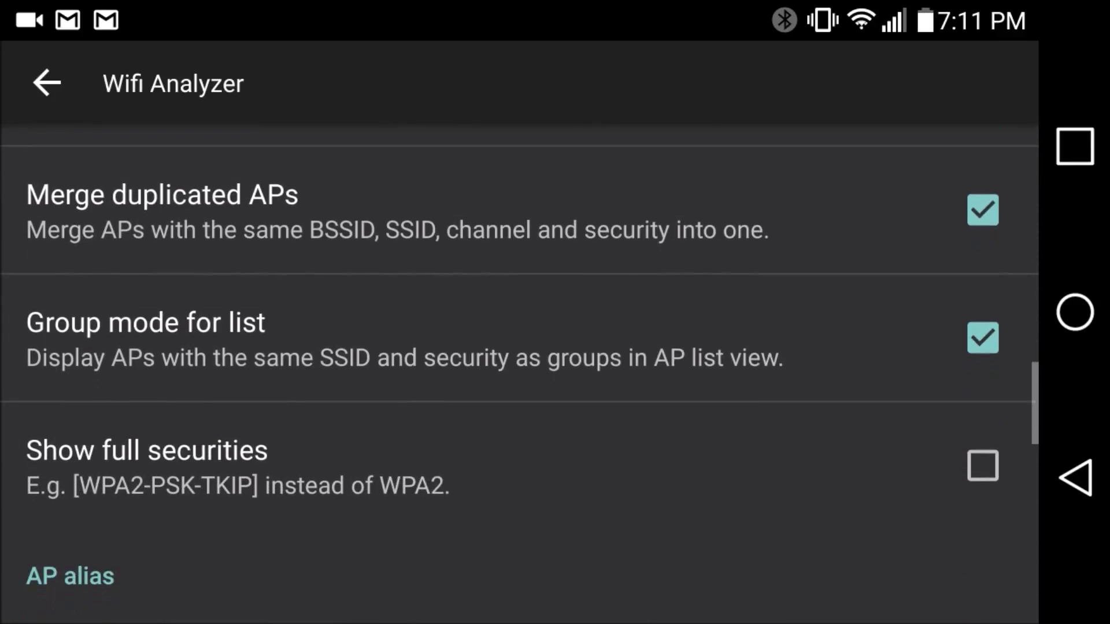
pyautogui.scroll(-1, 520, 377)
pyautogui.scroll(-2, 520, 377)
pyautogui.scroll(-1, 520, 378)
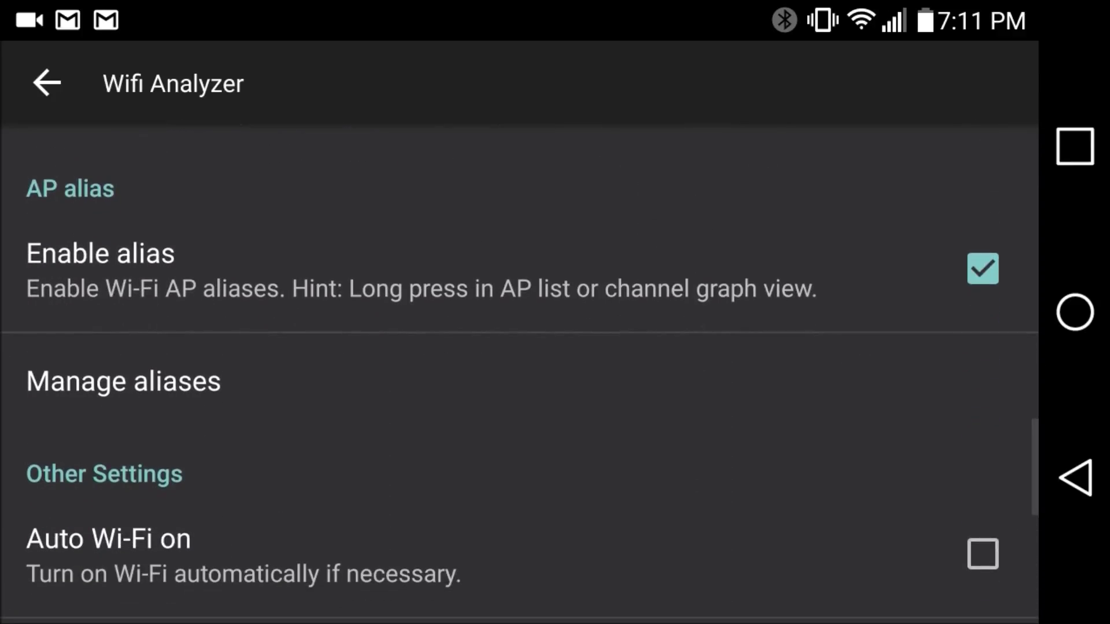
pyautogui.scroll(-2, 521, 378)
pyautogui.scroll(-1, 520, 377)
pyautogui.scroll(-2, 520, 378)
pyautogui.scroll(-1, 521, 378)
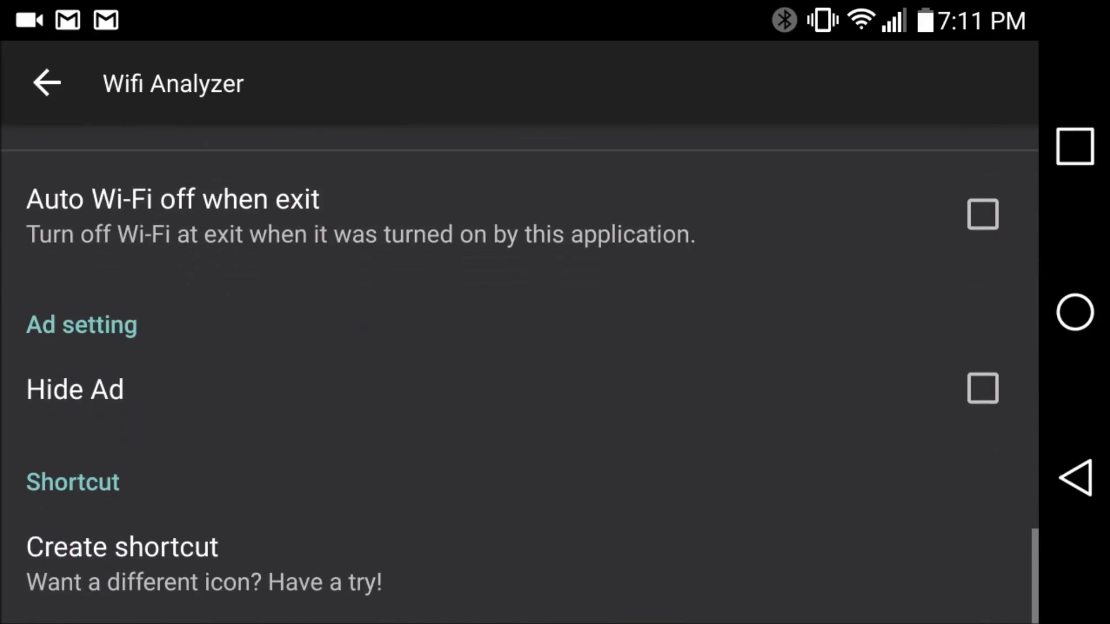
pyautogui.scroll(5, 520, 377)
pyautogui.scroll(3, 521, 376)
# - Go back from Settings to the signal meter and show its overflow menu
pyautogui.click(47, 84)
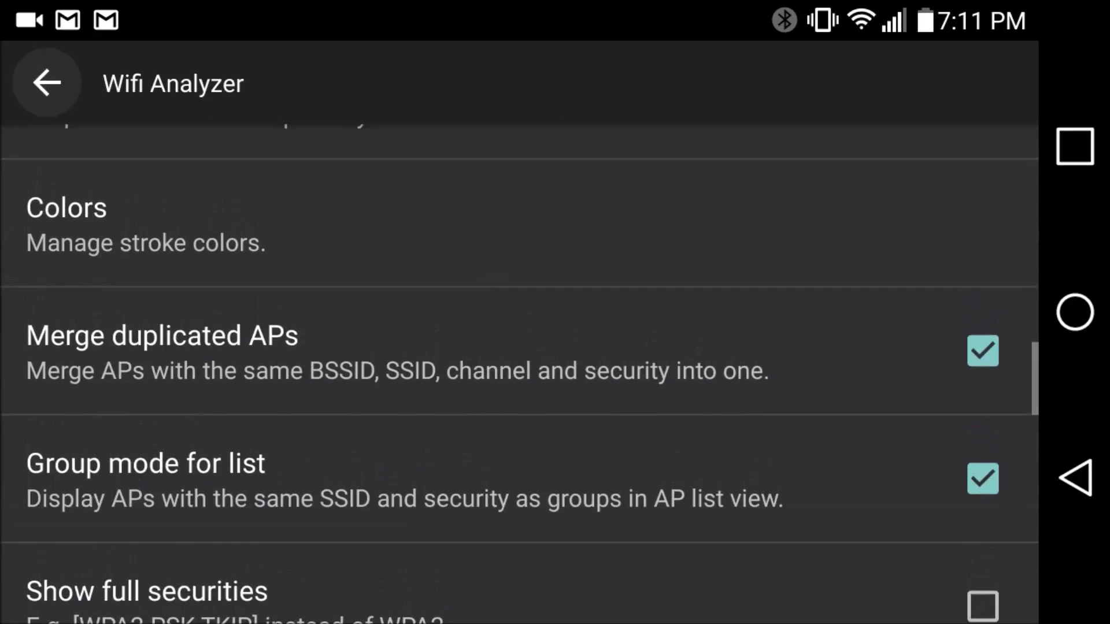
pyautogui.click(1007, 84)
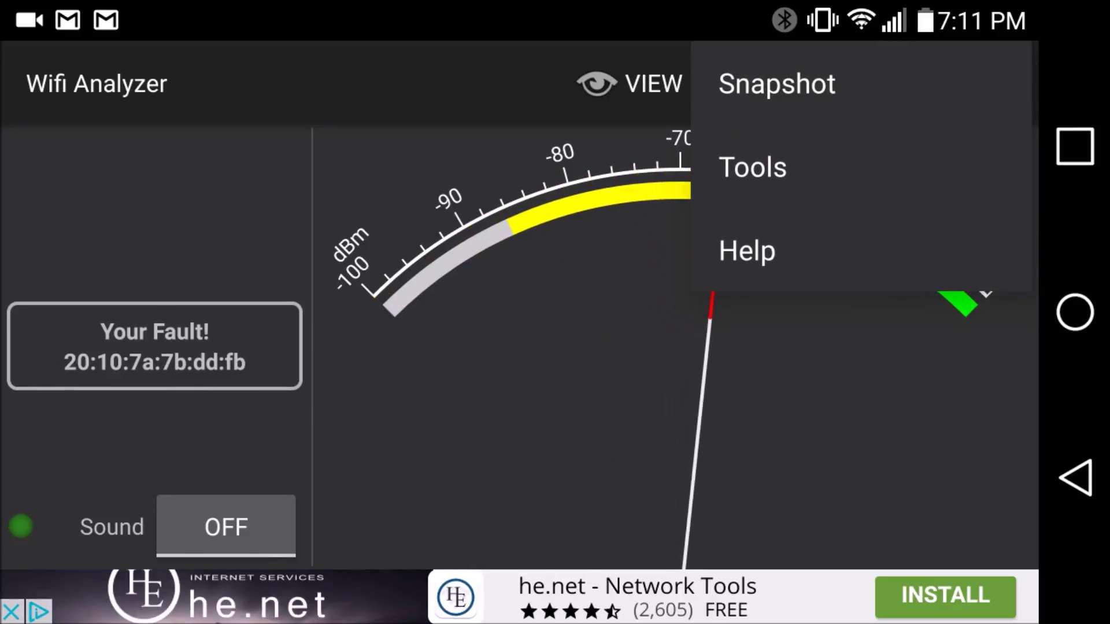
pyautogui.press('Escape')
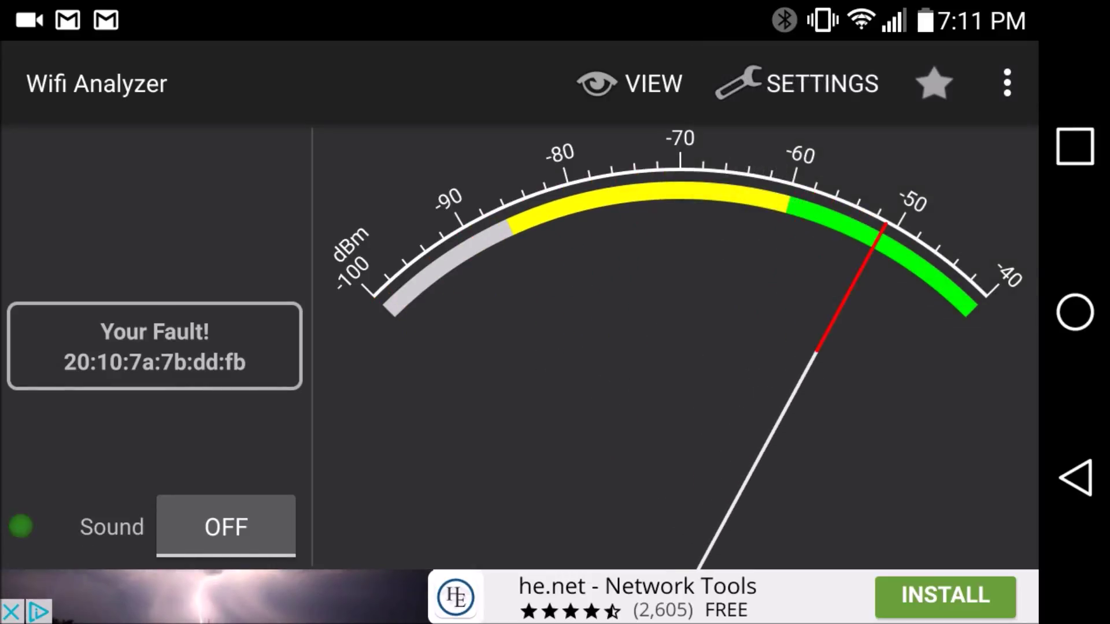
pyautogui.click(630, 84)
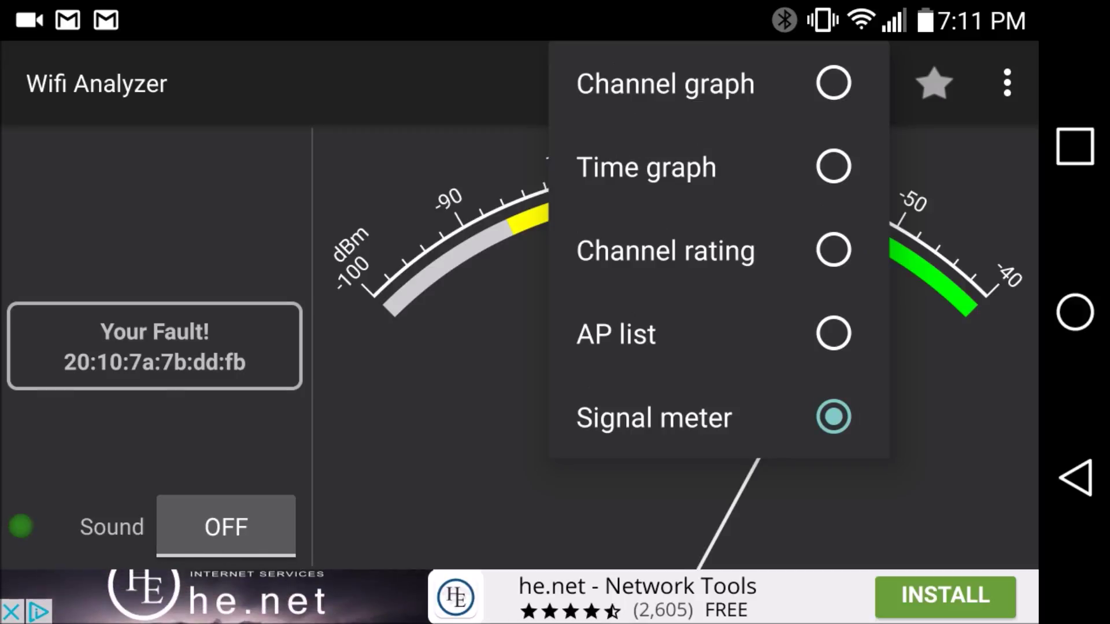
pyautogui.press('Escape')
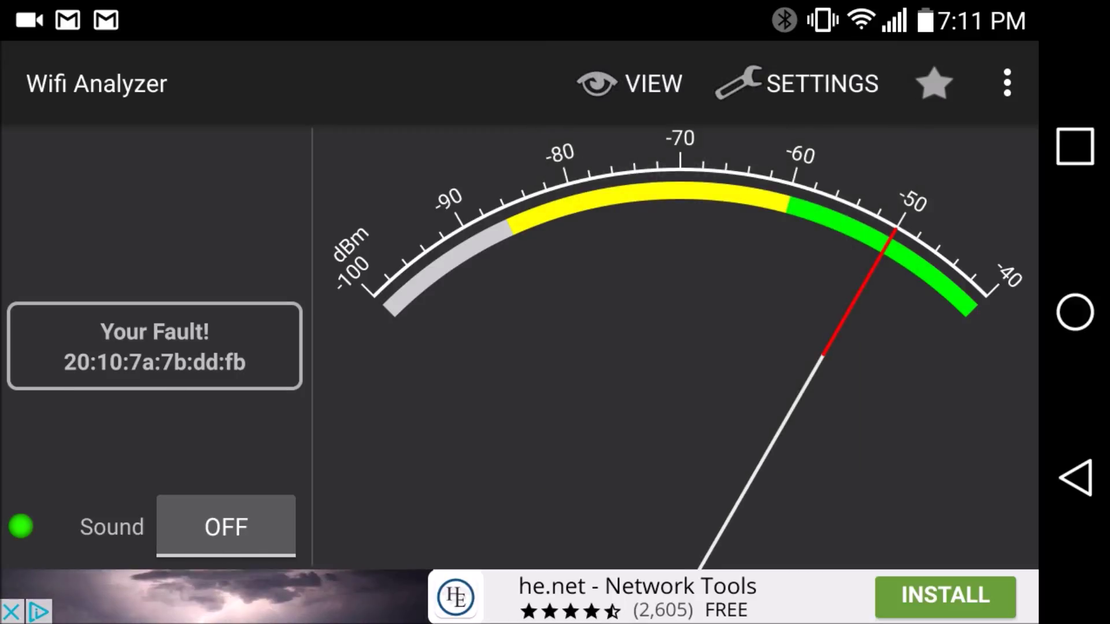
pyautogui.click(1007, 84)
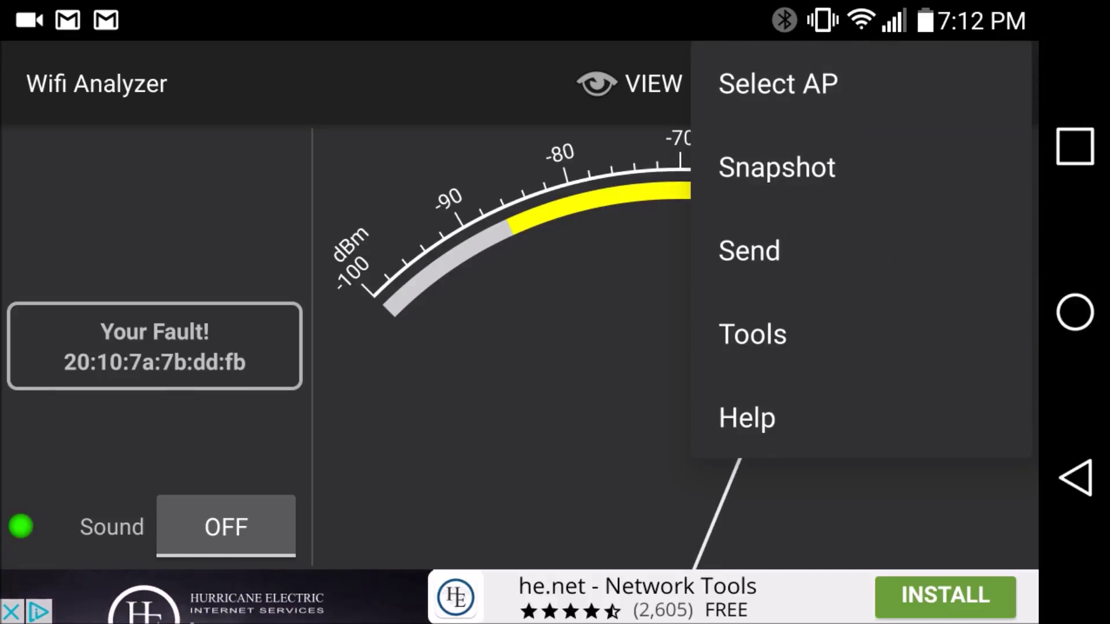
pyautogui.press('Escape')
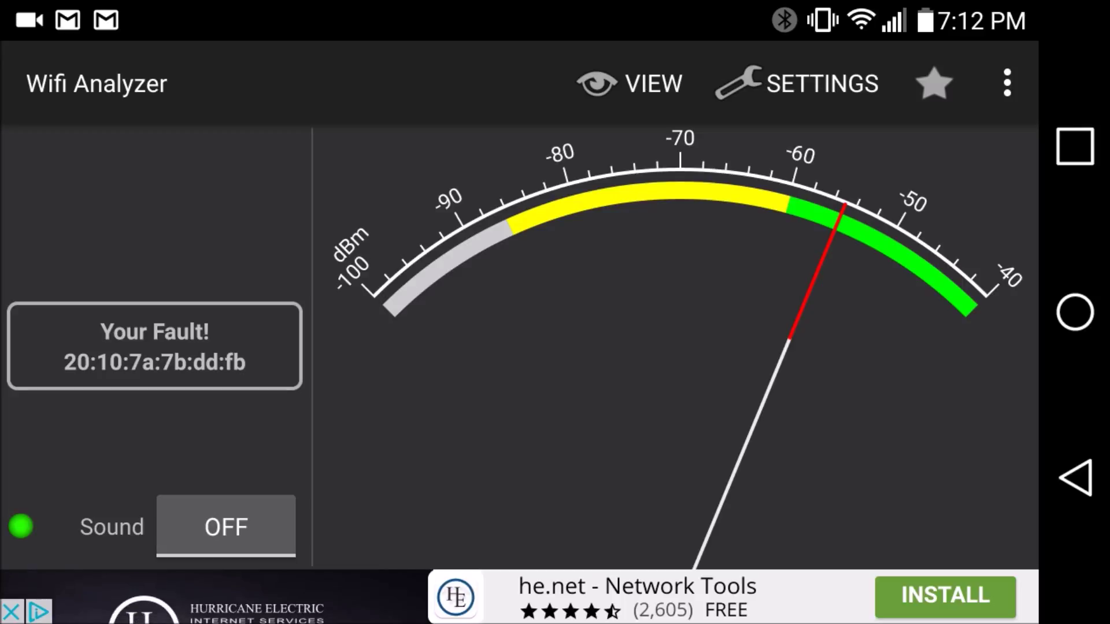